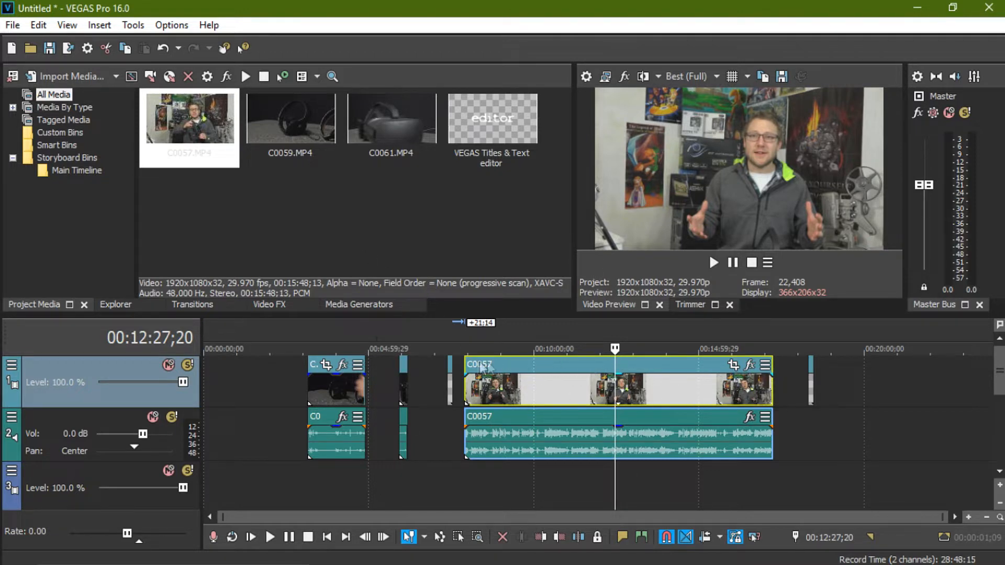
Step: Delete the short clip just before C0057 and move C0057 earlier so it starts at 00:07:32;12
click(322, 382)
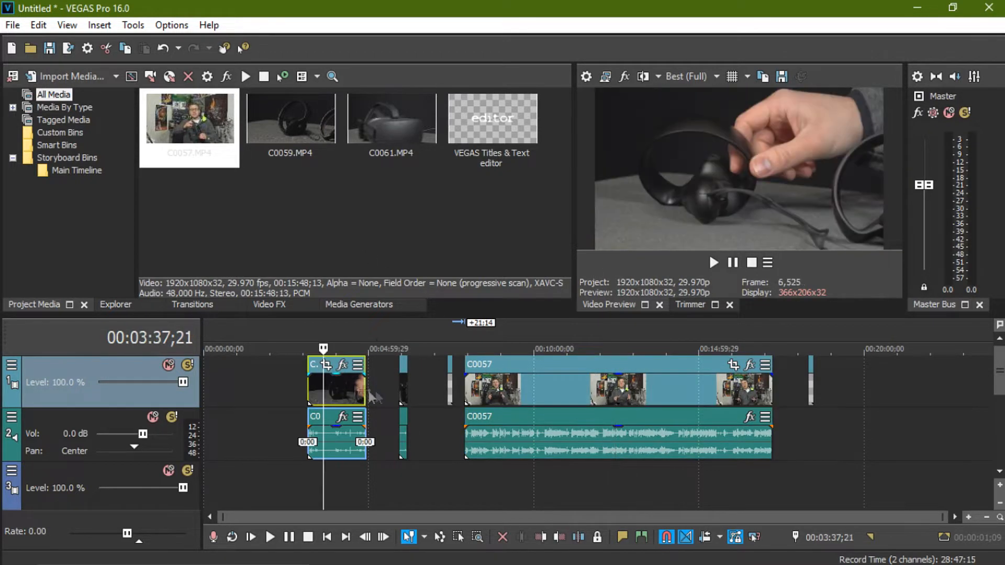
click(399, 391)
click(517, 394)
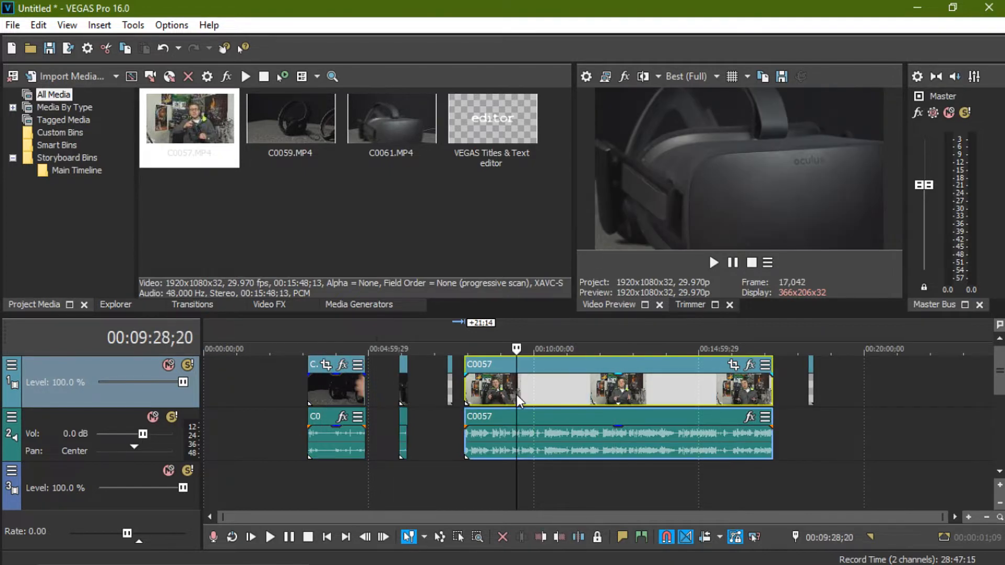
click(451, 382)
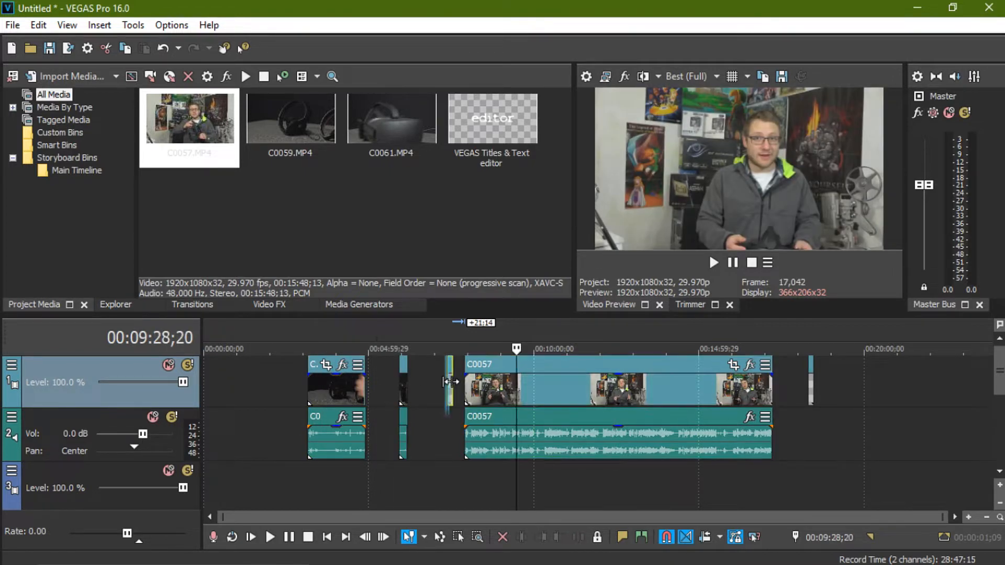
key(Delete)
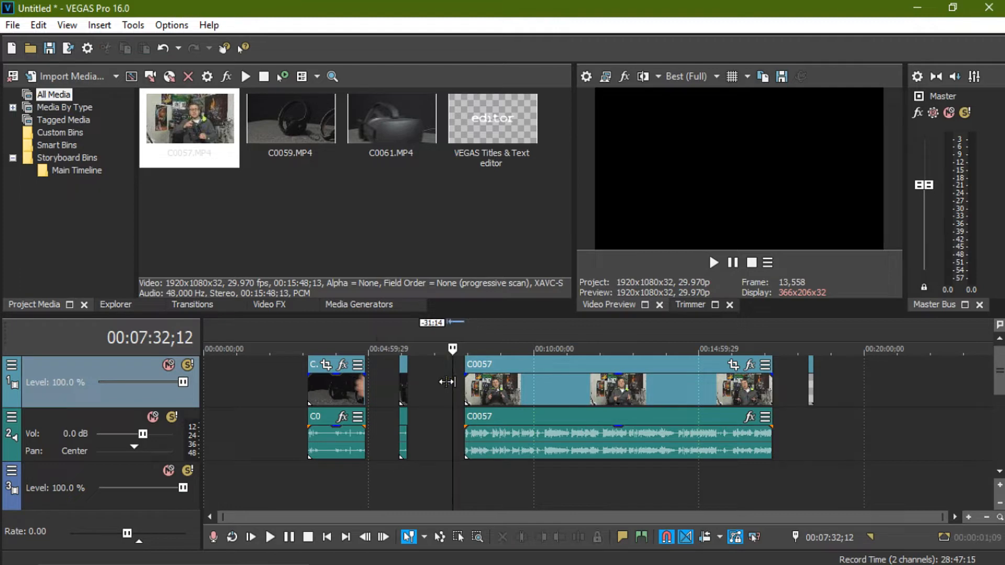
drag(504, 366, 488, 366)
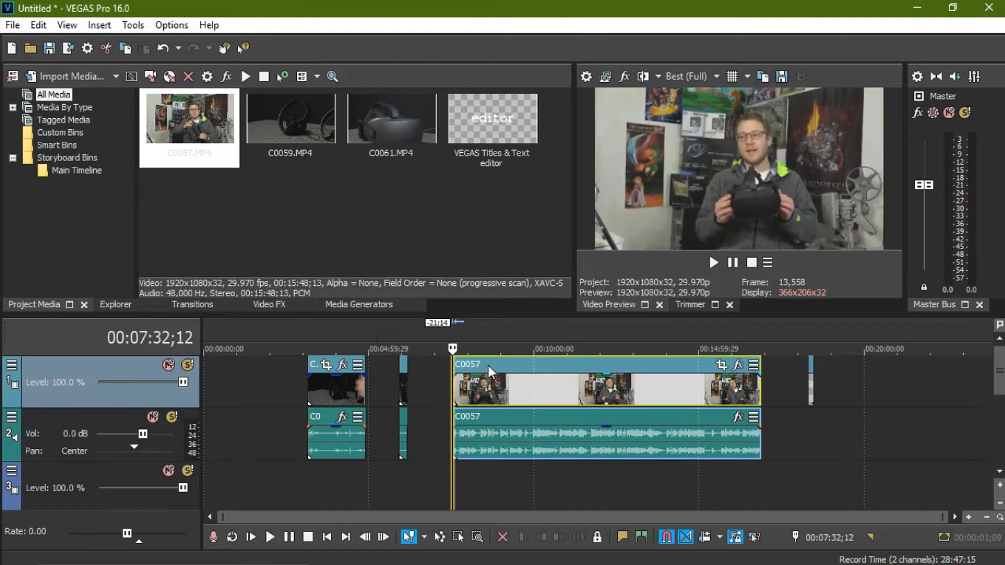
Step: Review the footage at several points along the timeline, checking the title, C0057, C0061 and C0059 clips
click(811, 384)
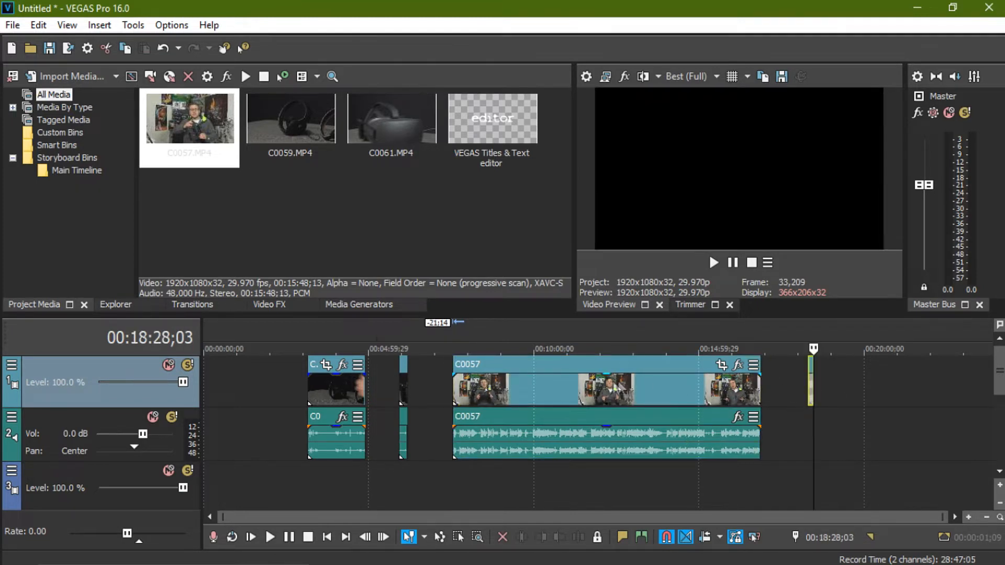
click(597, 379)
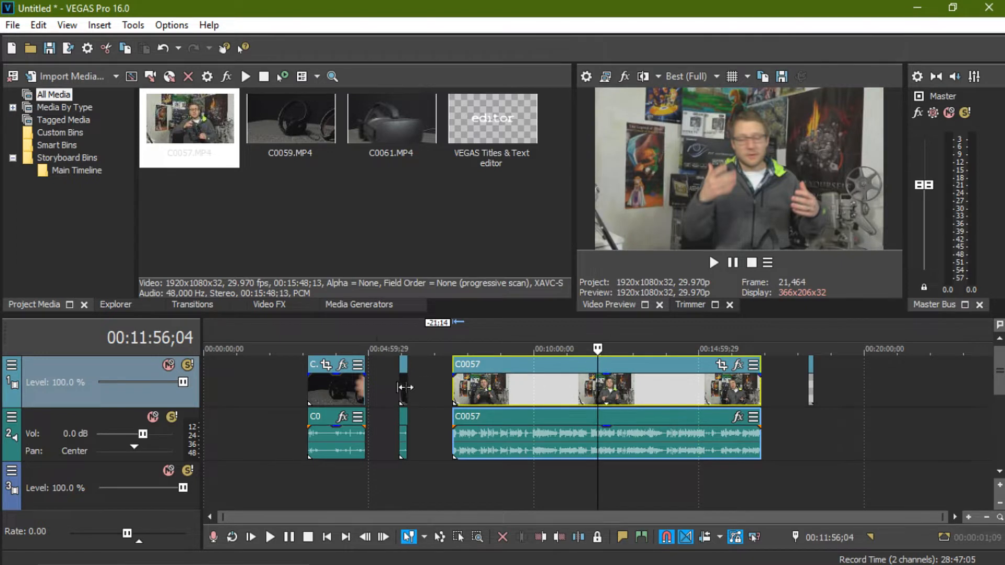
click(405, 387)
click(325, 385)
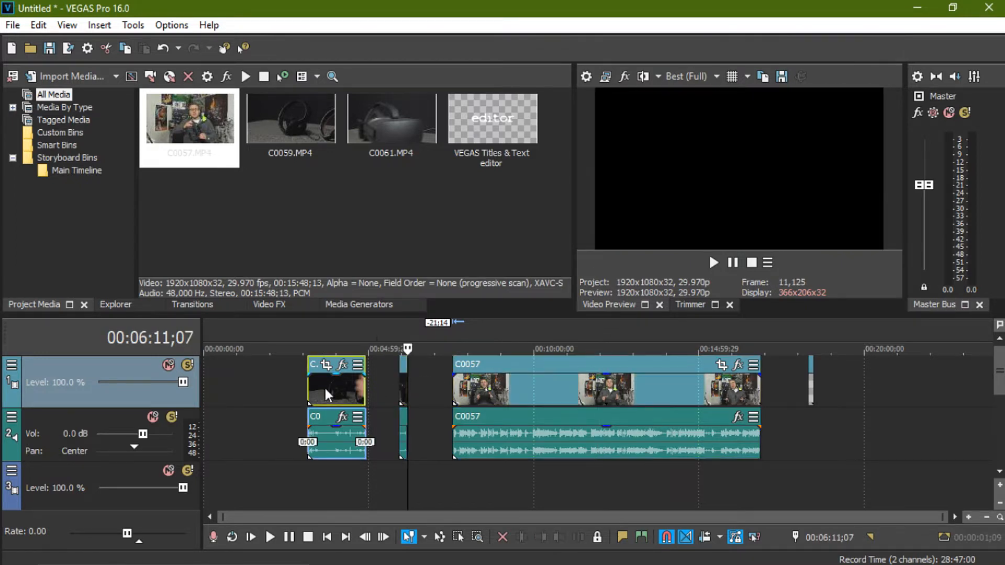
click(398, 382)
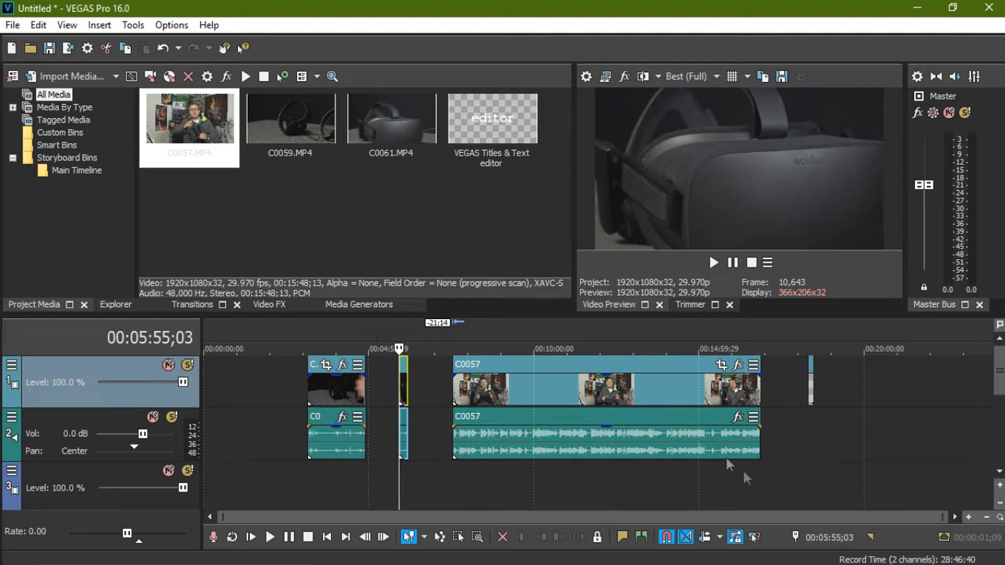
click(462, 330)
click(498, 328)
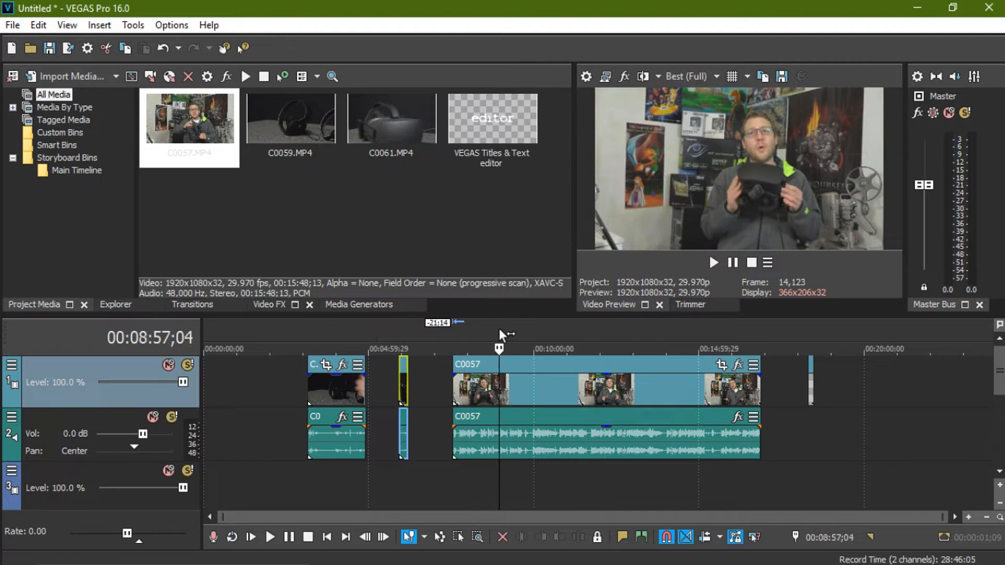
click(547, 328)
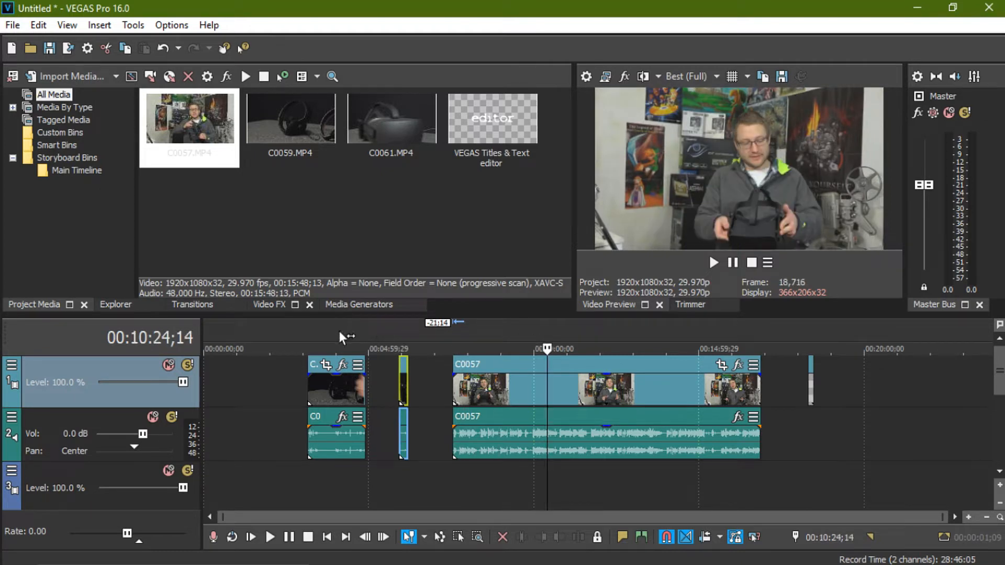
click(315, 334)
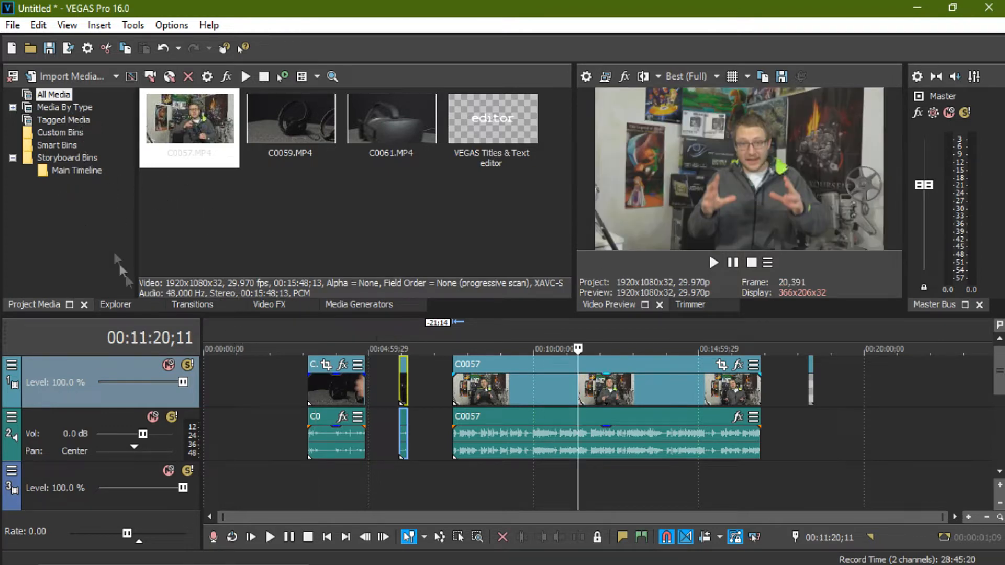
Step: Display the contents of the Main Timeline storyboard bin in the project media
click(121, 308)
click(191, 303)
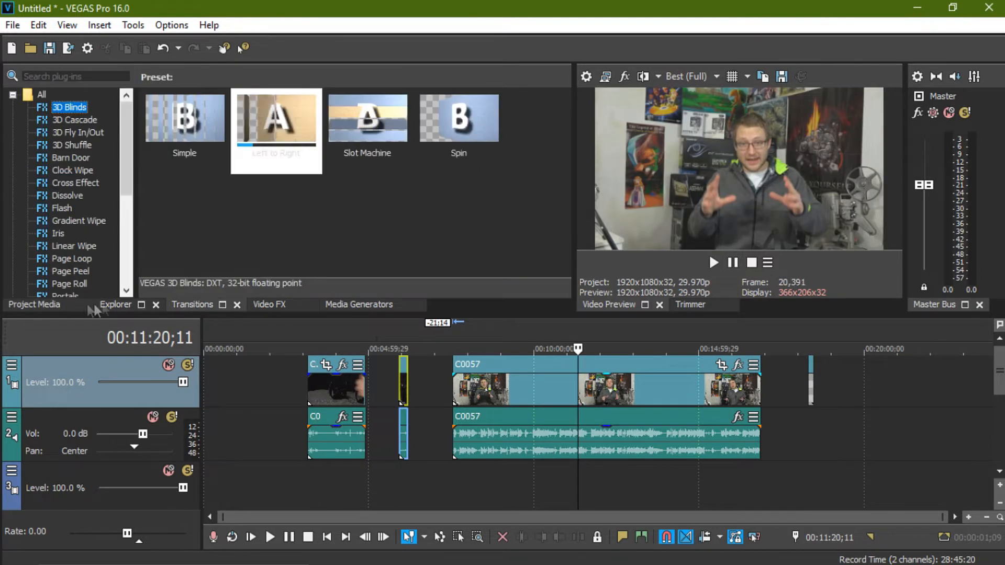
click(46, 304)
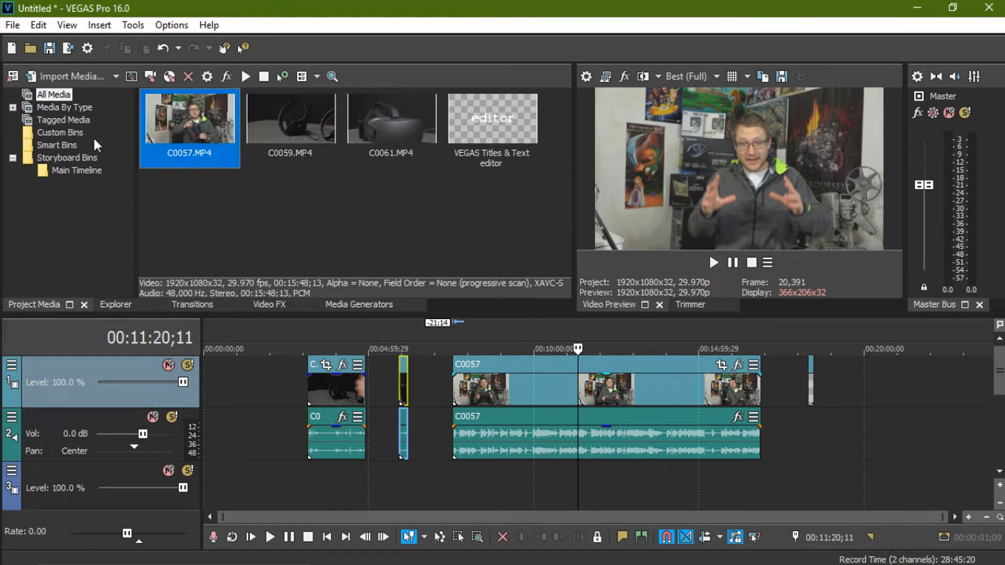
click(70, 157)
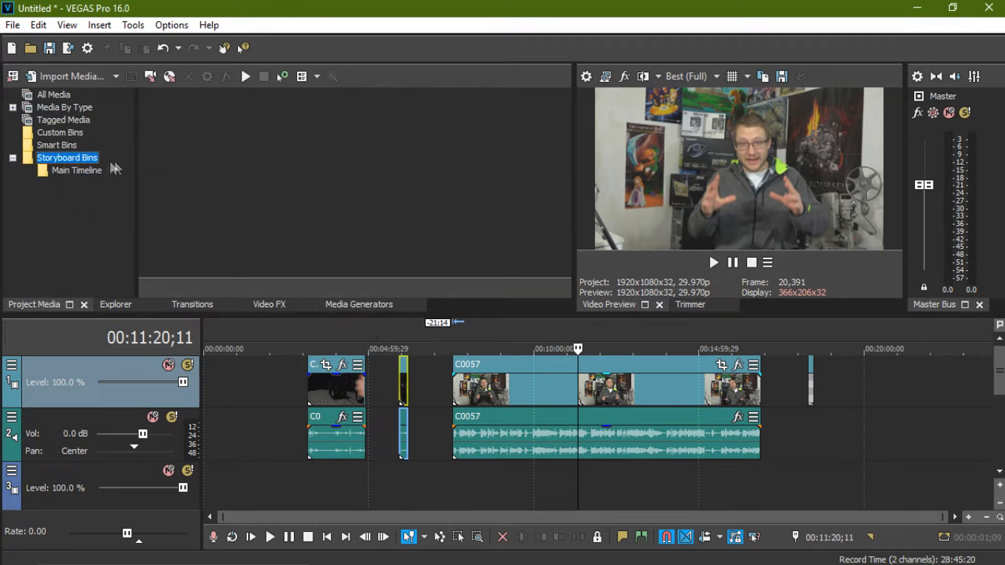
click(347, 348)
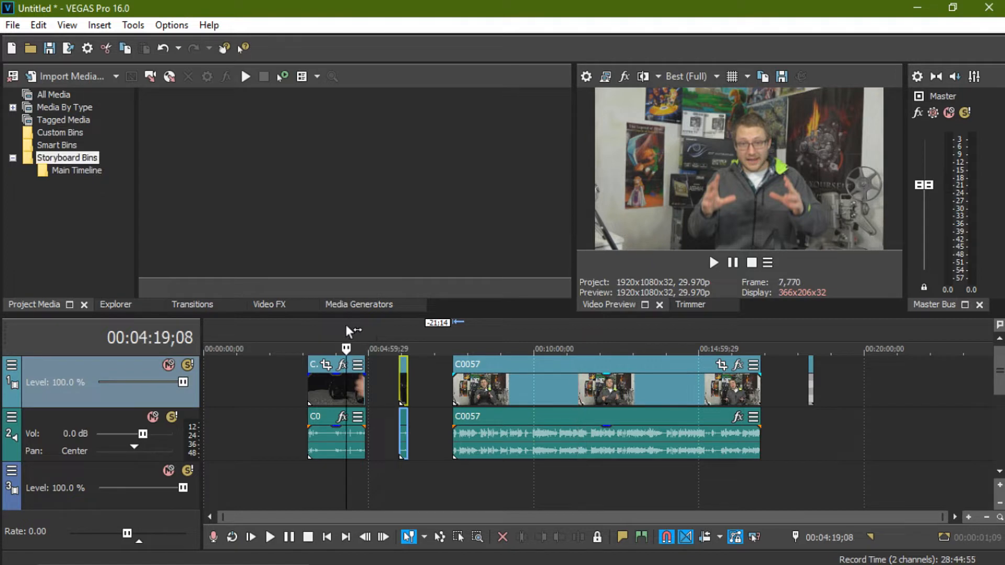
click(77, 161)
key(Return)
click(13, 158)
click(65, 171)
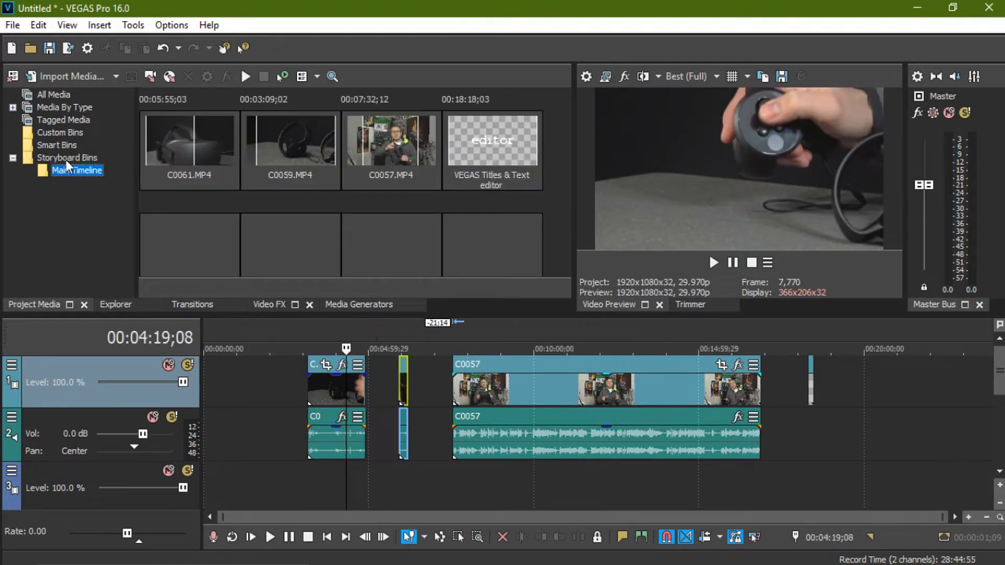
Step: Create a new storyboard bin named option 2
click(66, 159)
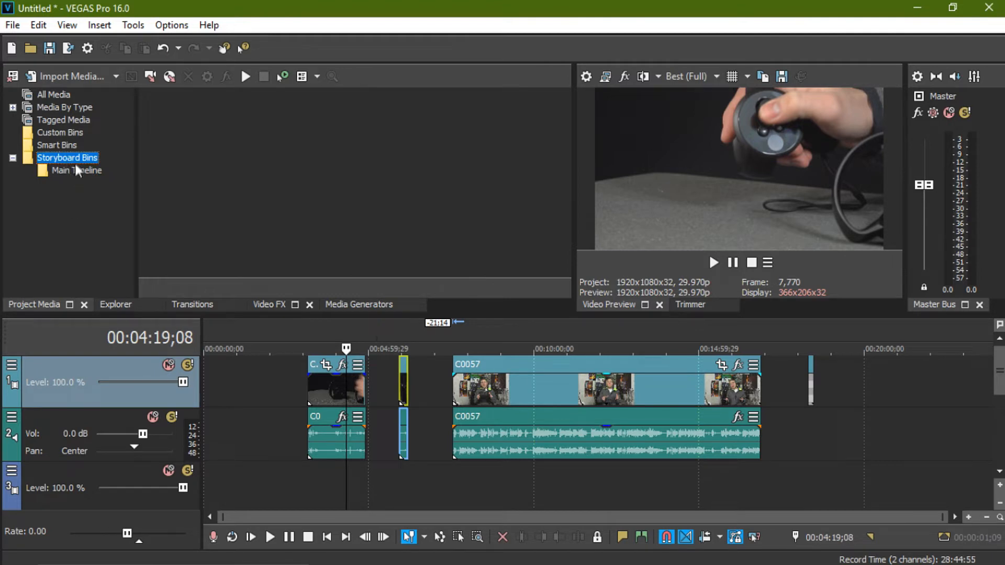
right_click(68, 160)
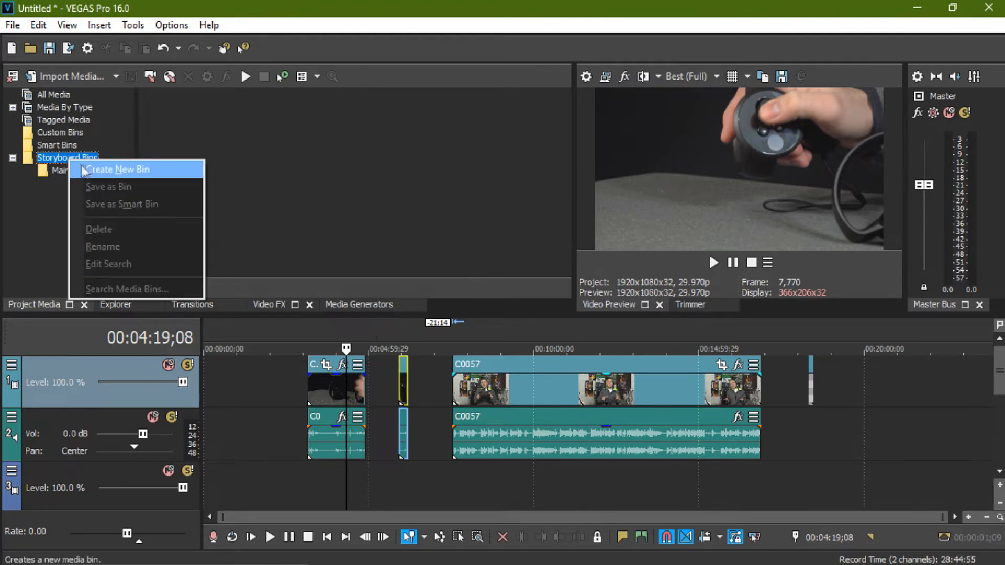
click(86, 168)
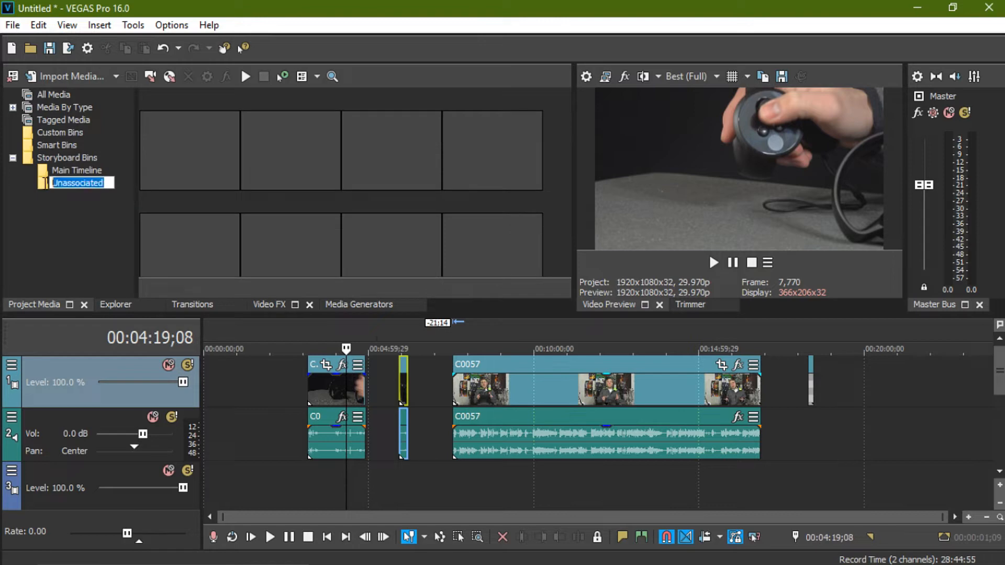
text(option 2)
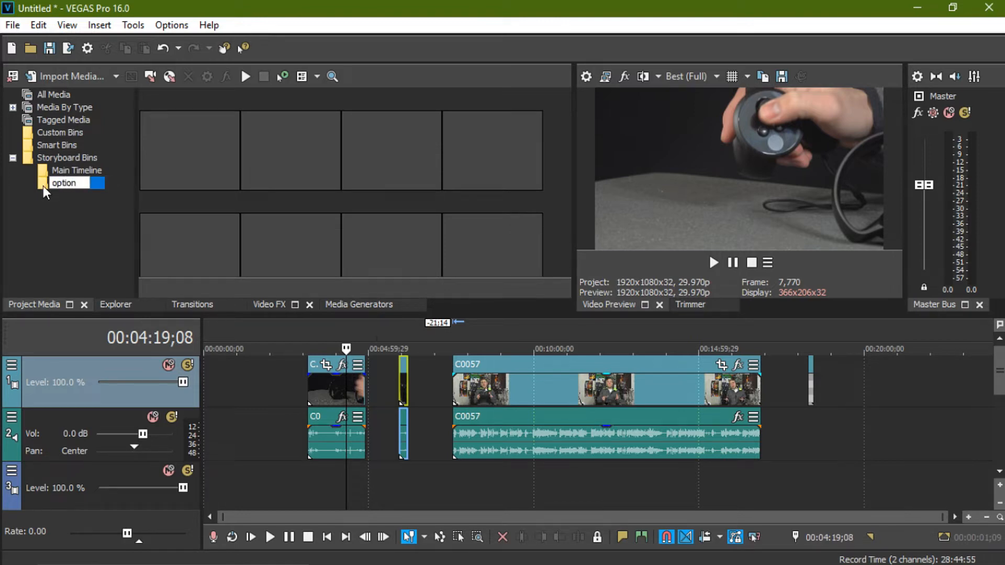
key(Return)
Step: Show the Main Timeline storyboard again and locate clip C0061 on the timeline through its thumbnail
click(79, 170)
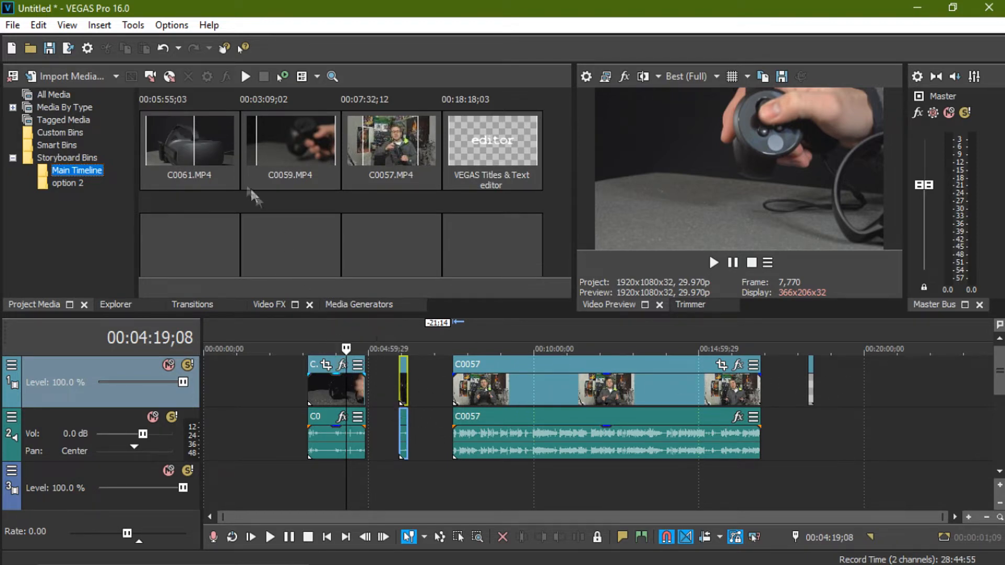
click(197, 149)
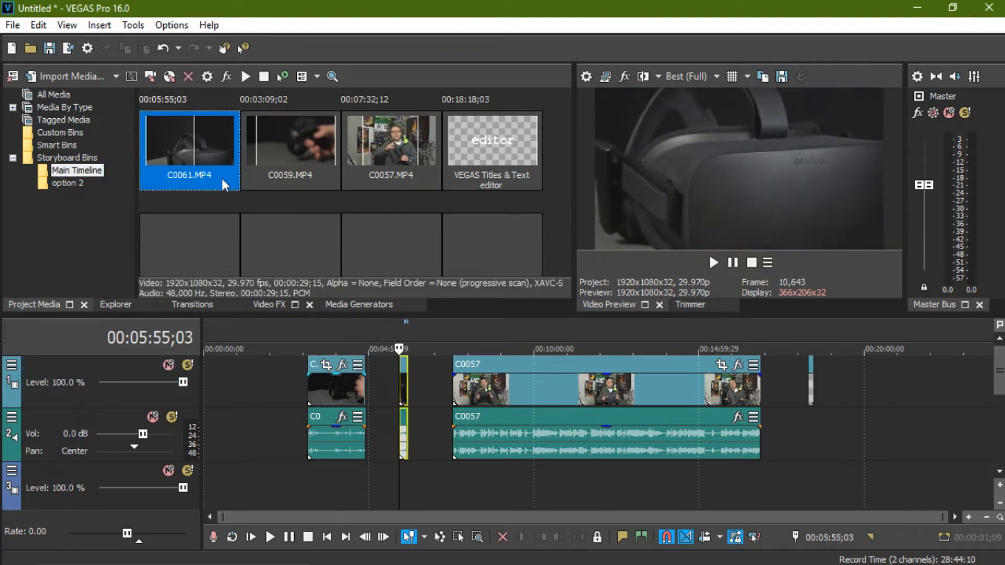
click(215, 194)
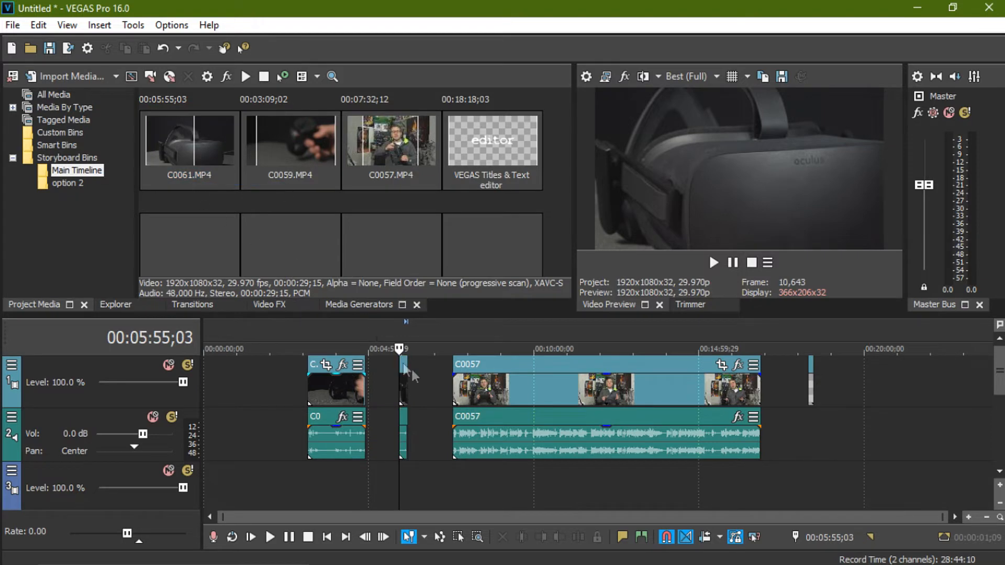
Step: Move clip C0061 ahead of C0059 to 00:02:18;25, and return it between C0059 and C0057 at 00:05:35;02
drag(401, 390, 284, 394)
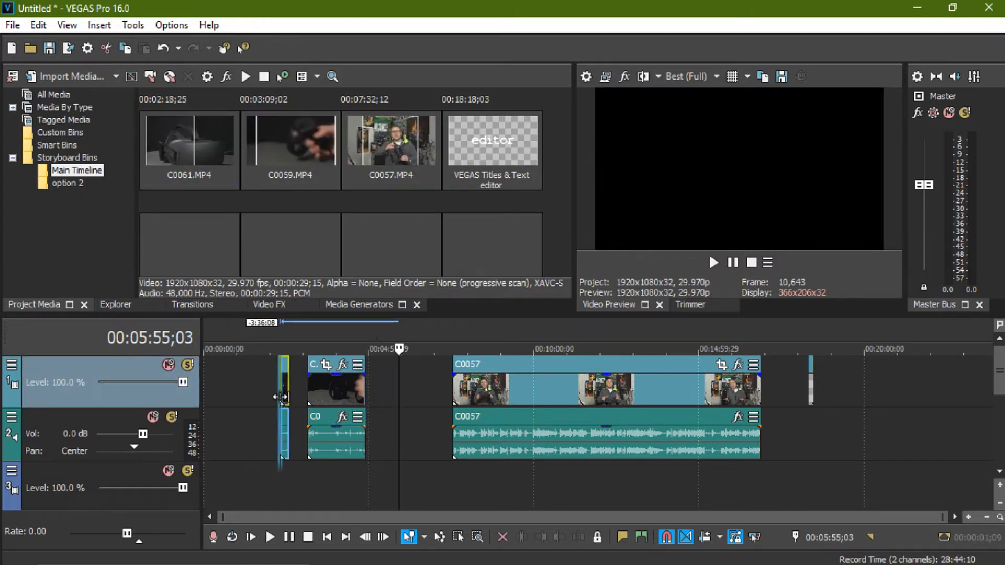
click(281, 346)
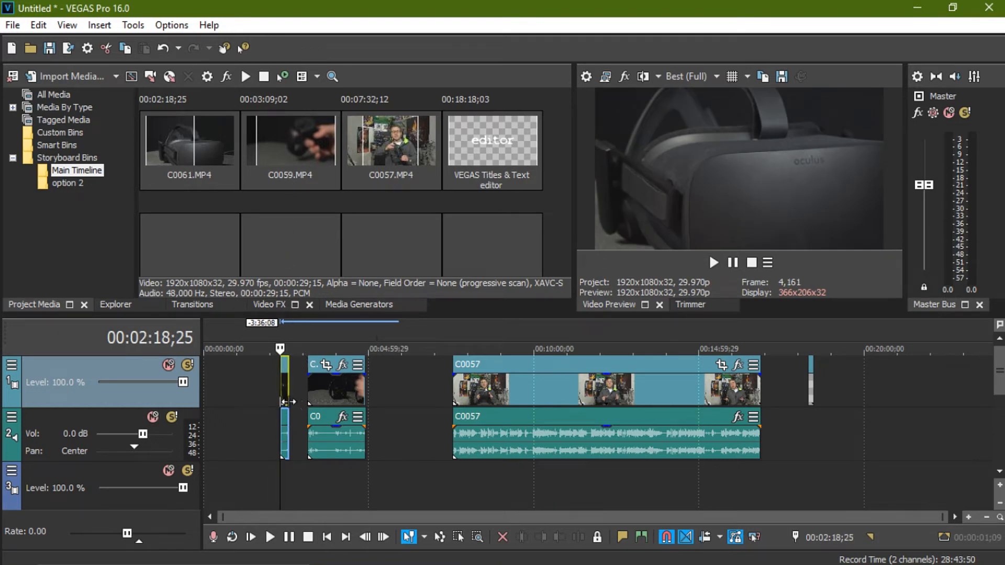
click(316, 394)
click(316, 395)
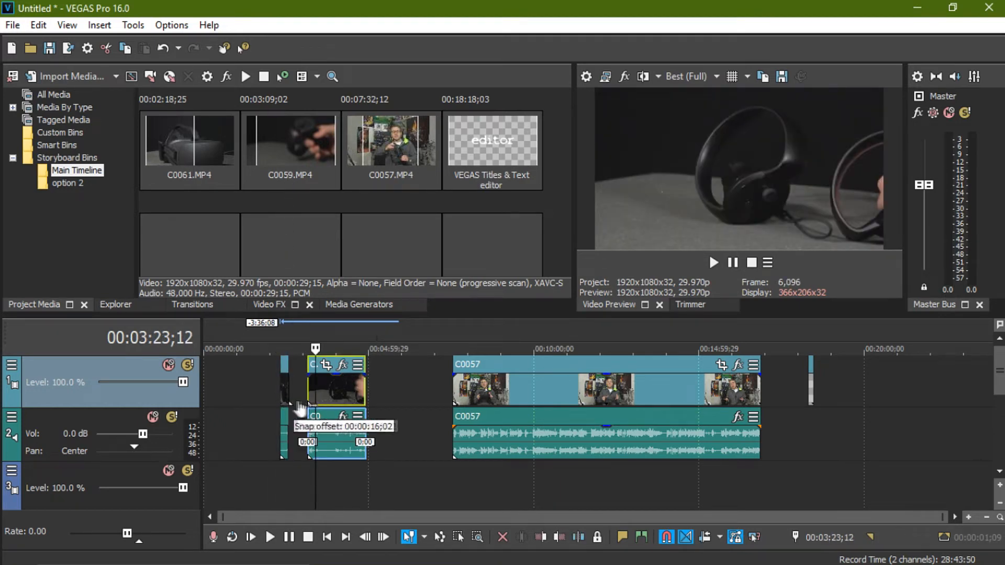
mouse_move(391, 403)
mouse_down()
mouse_move(273, 404)
mouse_move(285, 393)
mouse_move(392, 393)
mouse_up()
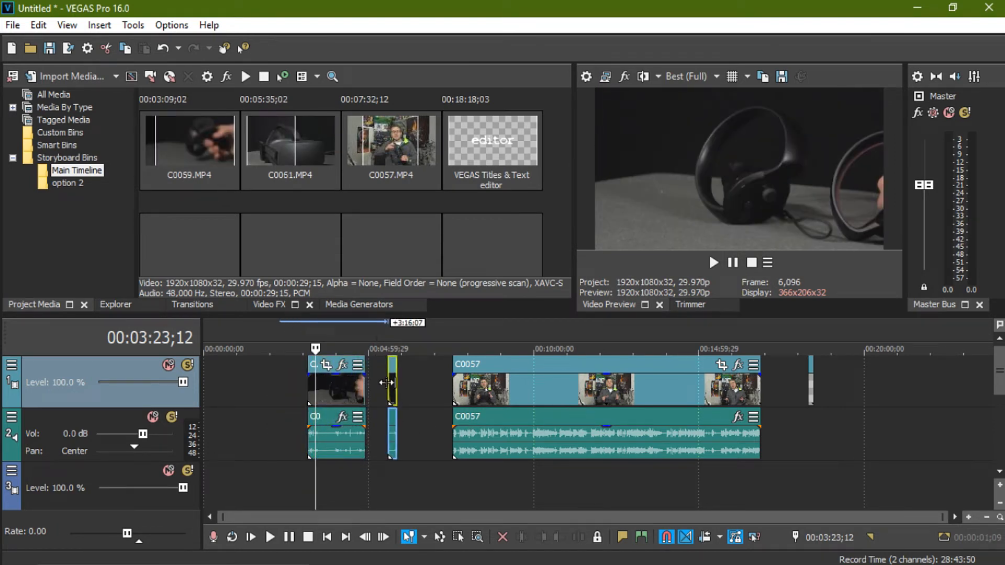
Step: Shift clip C0057 slightly earlier and move the editor title clip ahead of C0059, starting at 00:02:37;00
drag(548, 366, 538, 385)
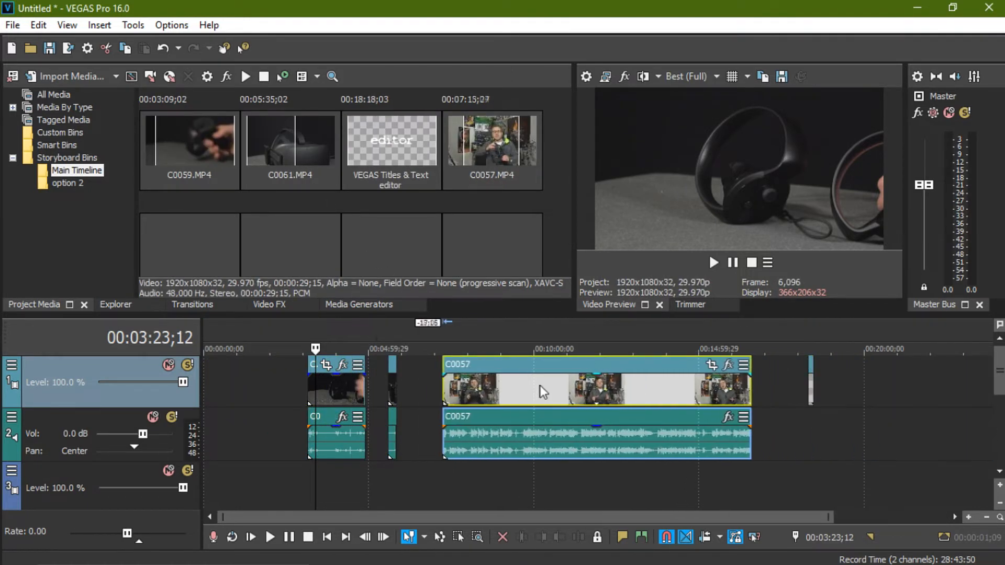
drag(810, 361, 293, 375)
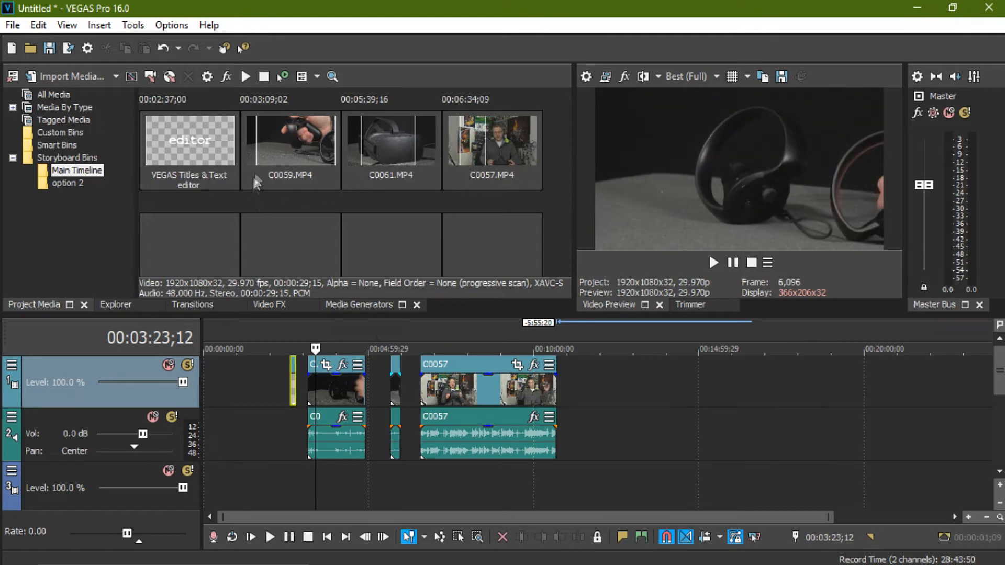
Step: Locate C0059 on the timeline through its storyboard thumbnail, and compare the option 2 and Main Timeline bins
click(281, 149)
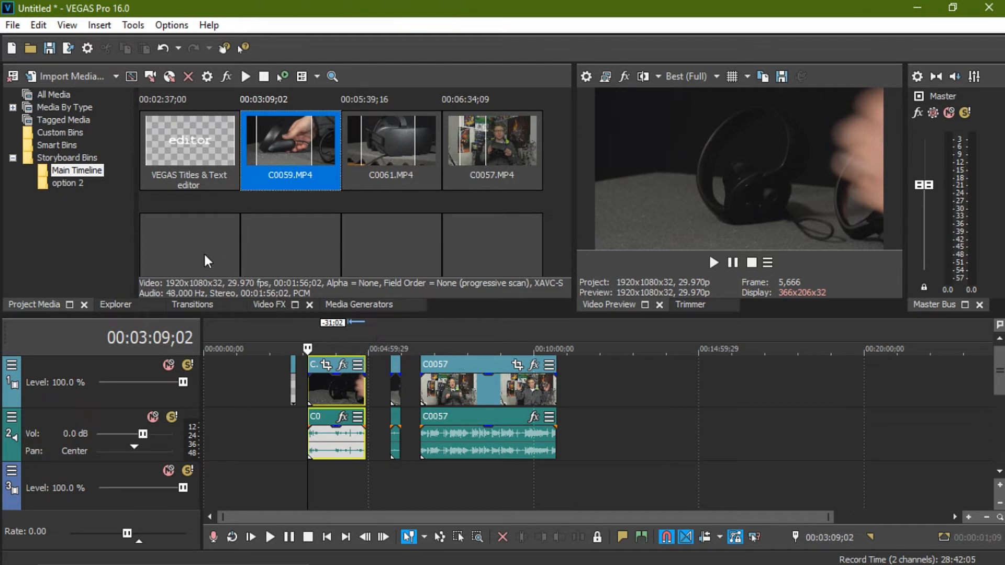
click(65, 182)
click(68, 170)
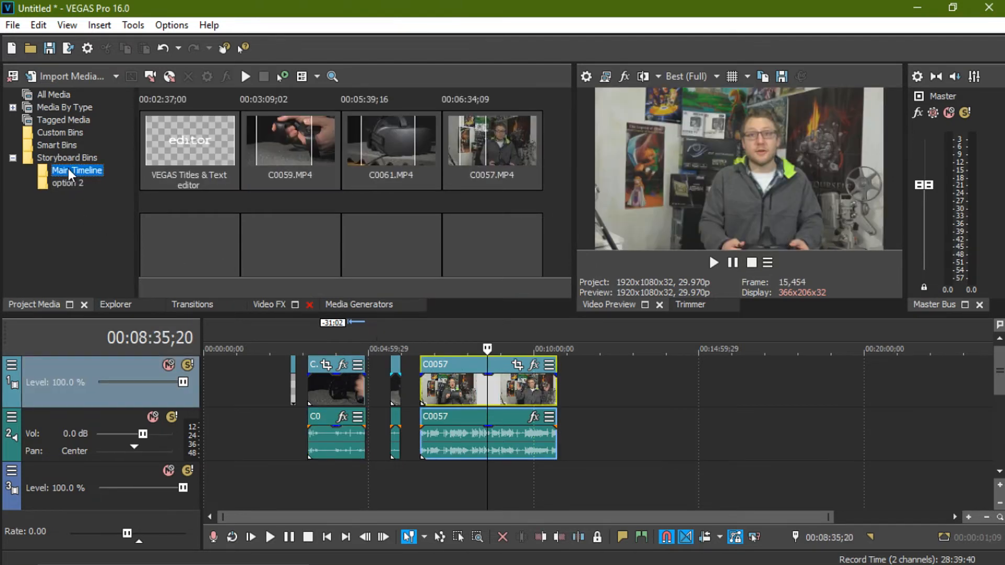
Step: Add C0059, C0061, C0057 and the editor title from all media to the option 2 bin in that order, and display that bin
click(50, 94)
drag(278, 121, 73, 183)
drag(397, 121, 79, 189)
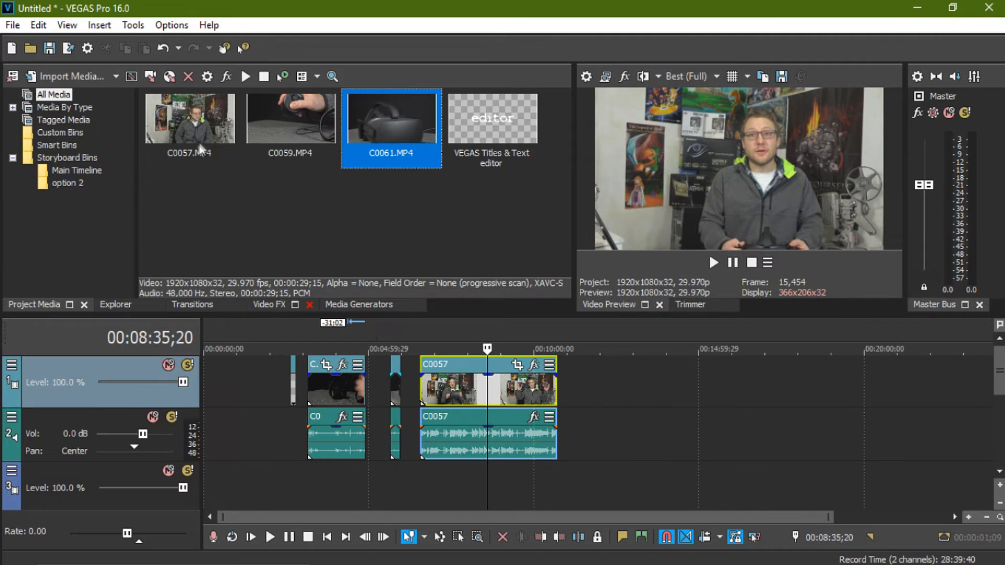
drag(204, 122, 76, 184)
drag(497, 120, 80, 184)
click(84, 170)
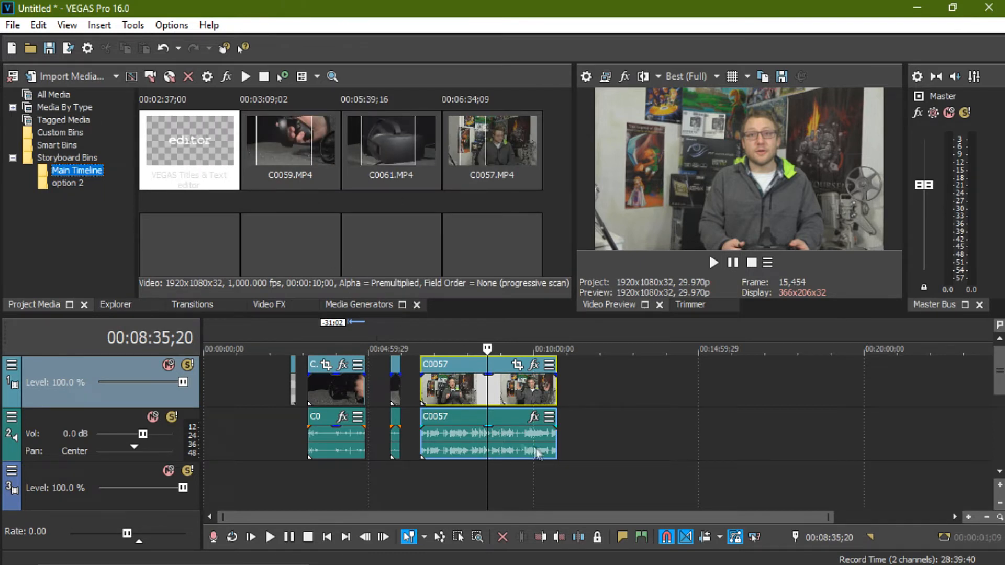
click(67, 186)
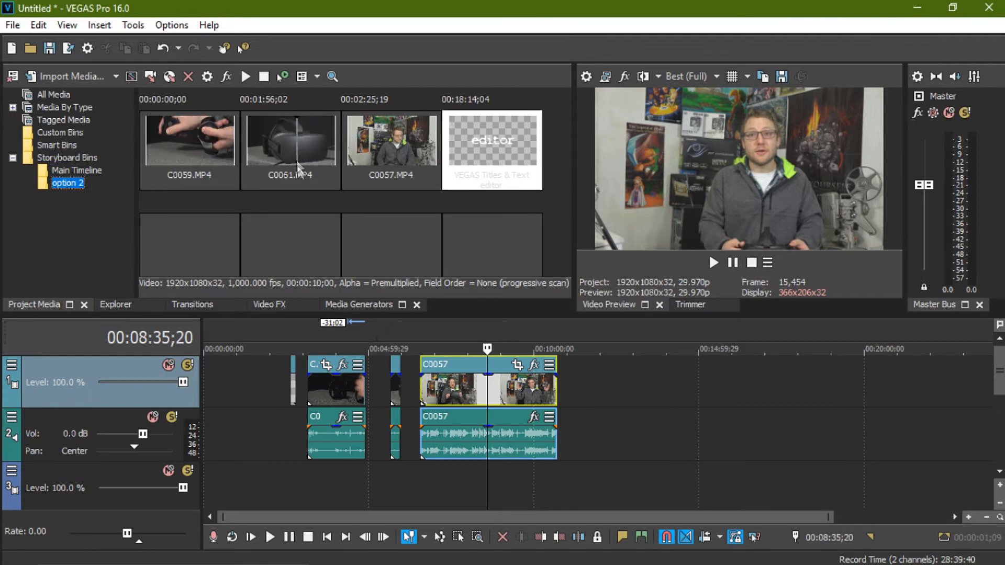
Step: Try to swap C0059 and C0061 in the option 2 bin, and select C0057 and the editor title in turn
click(305, 185)
drag(196, 178, 306, 180)
drag(308, 181, 208, 183)
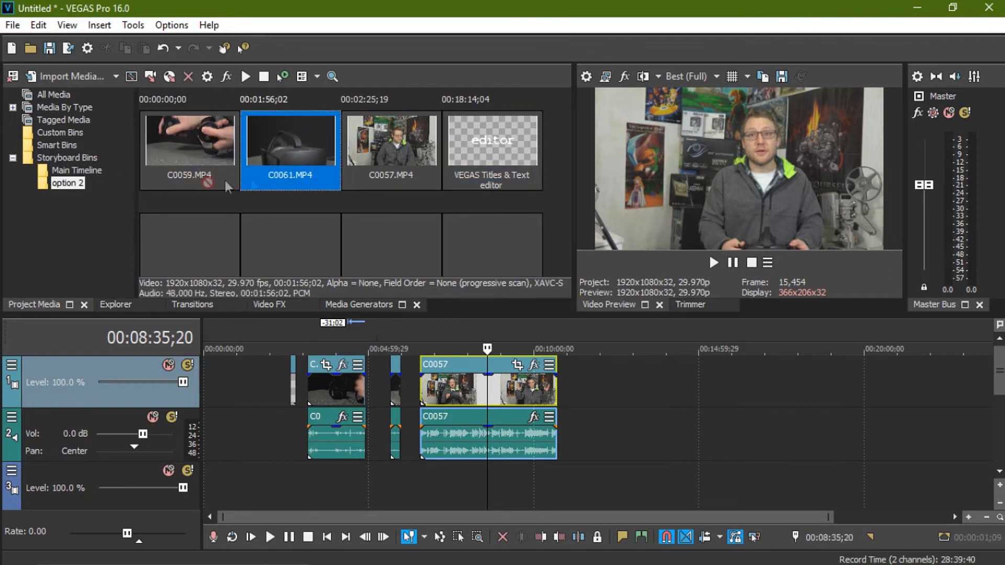
click(406, 177)
click(496, 176)
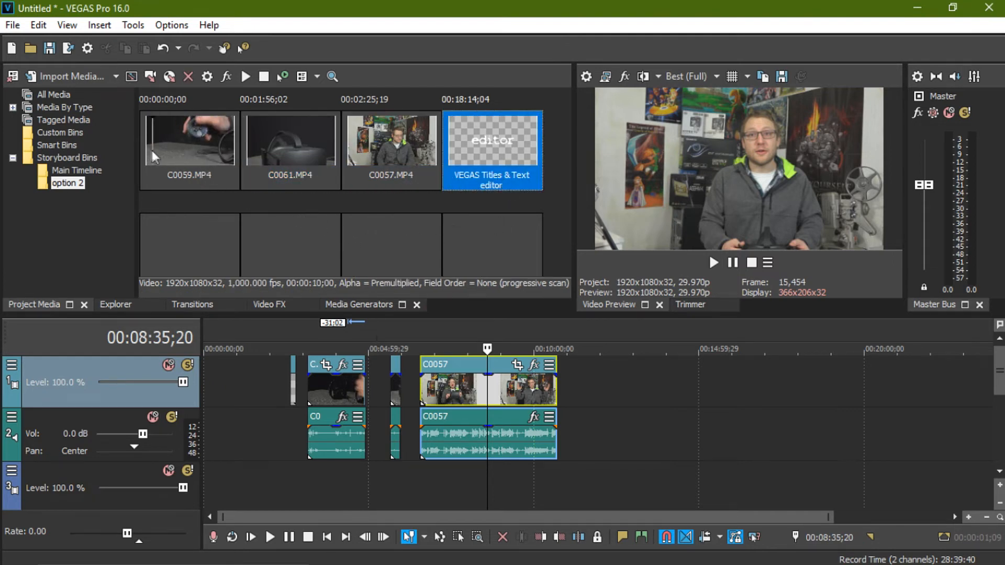
Step: Trim C0059 in the option 2 bin to a section about 34 seconds long, and add it to the timeline after C0057
drag(145, 144, 159, 145)
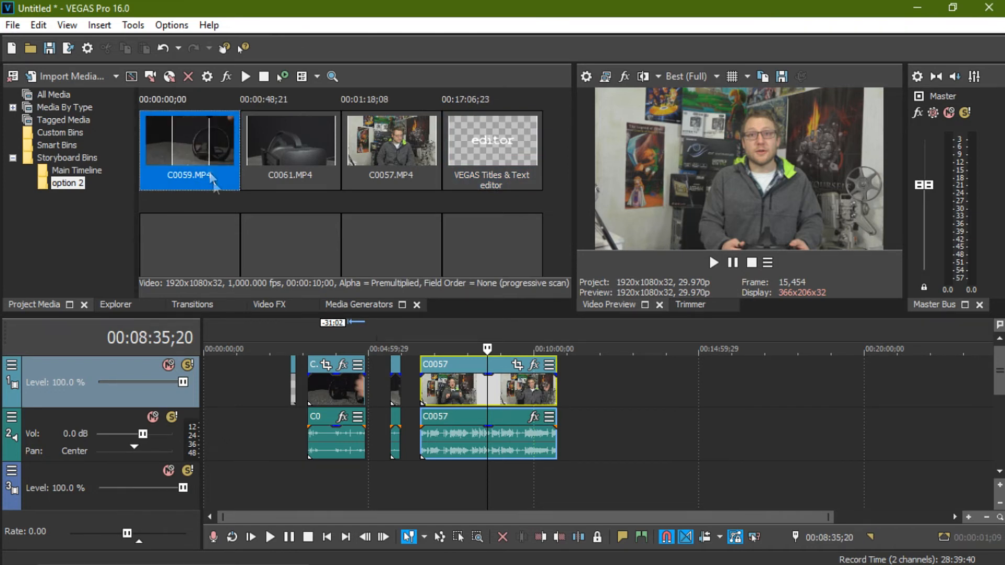
right_click(187, 149)
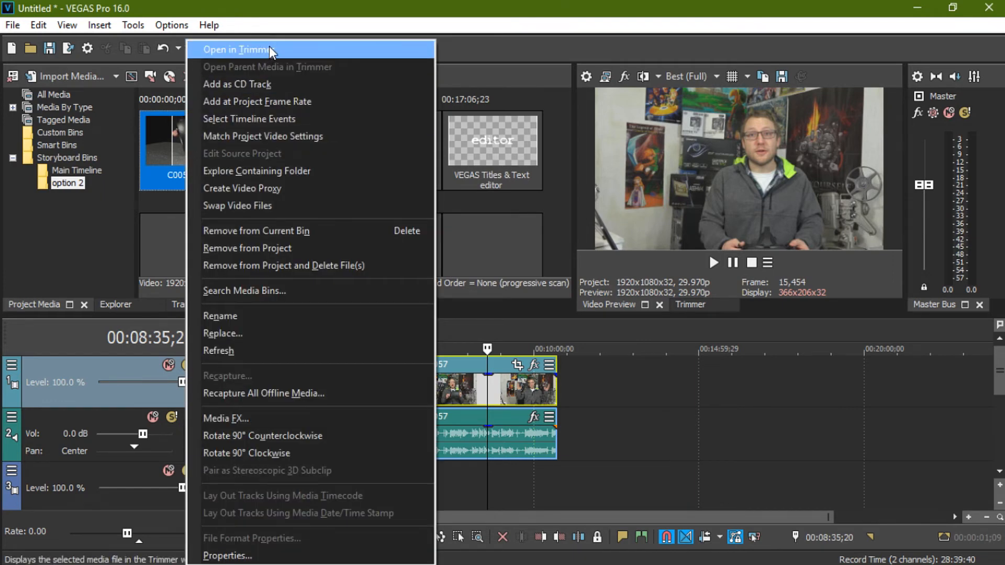
click(158, 204)
drag(189, 157, 202, 174)
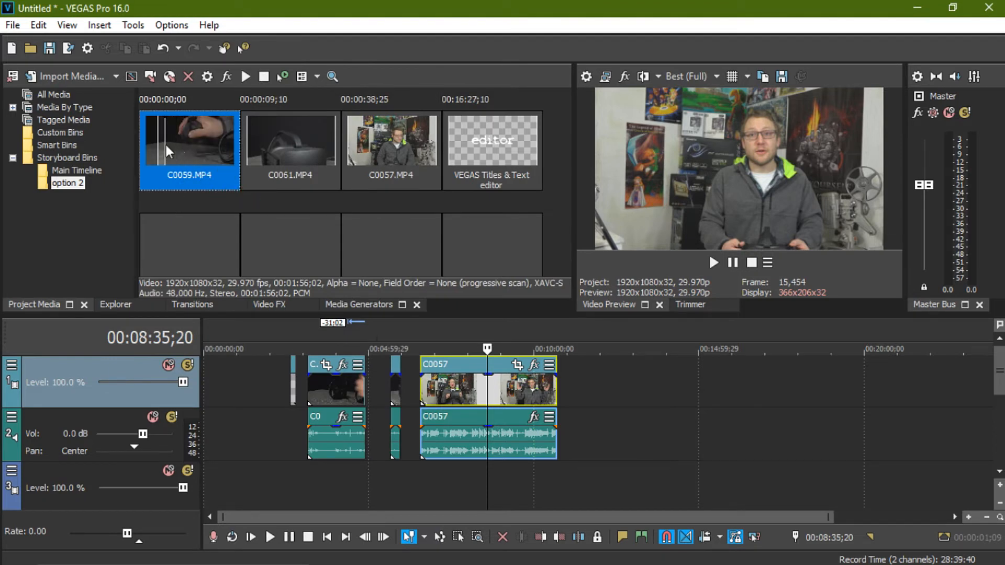
drag(170, 143, 616, 398)
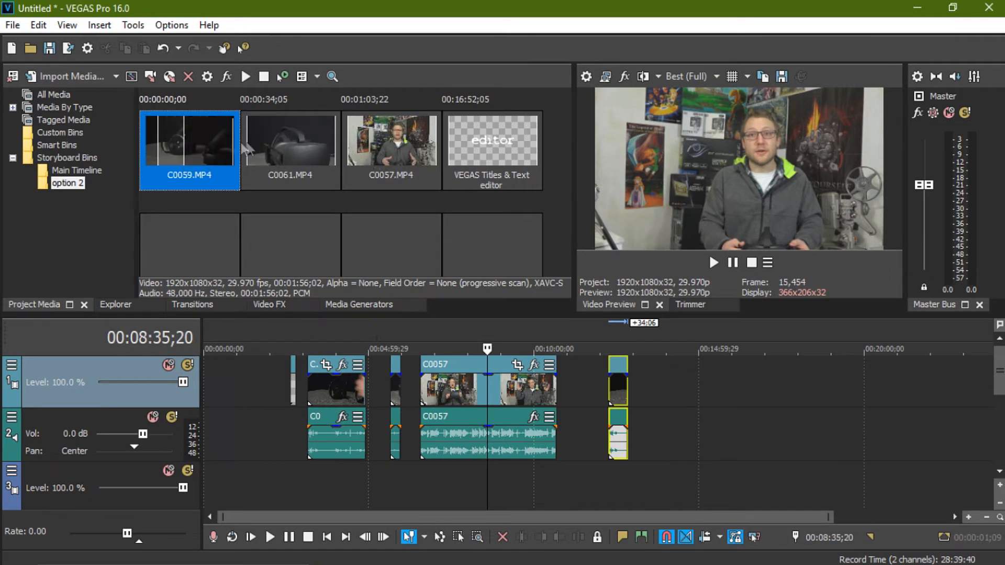
Step: Trim C0057 through its option 2 thumbnail, and retrim it in the Main Timeline bin with its timeline start at 00:08:49;24
click(373, 157)
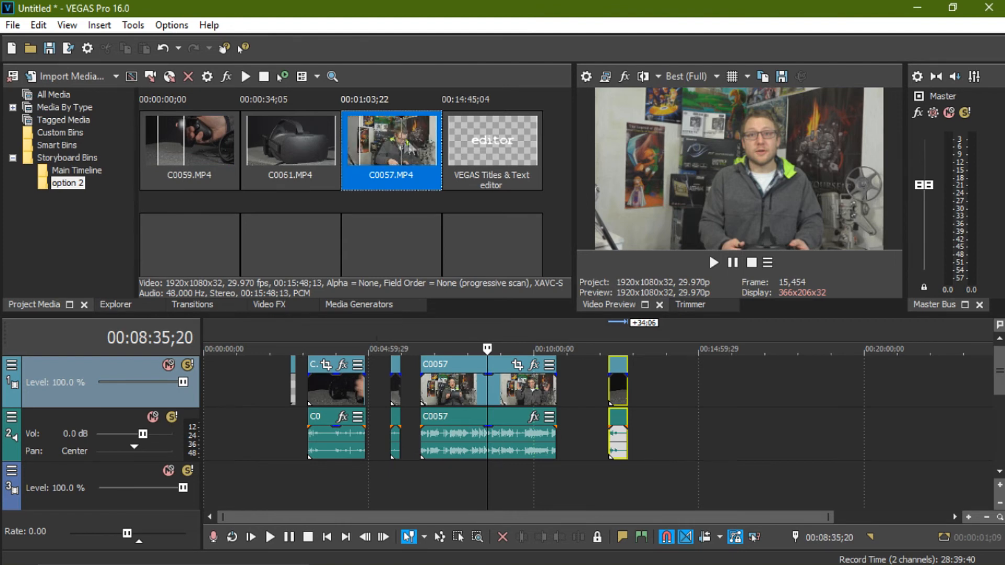
click(77, 171)
click(397, 139)
drag(397, 137, 426, 140)
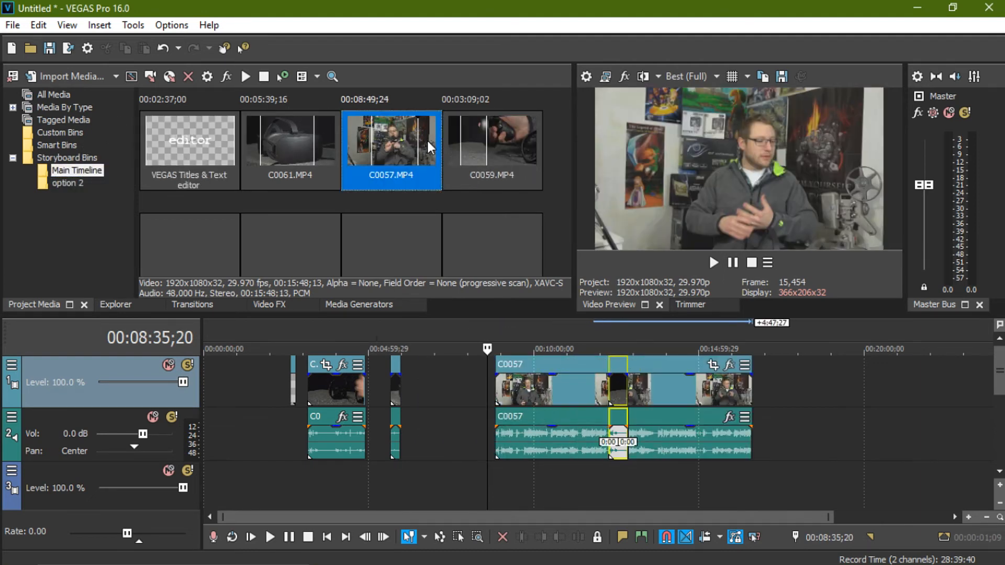
Step: Compare the trimmed C0057 in the option 2 bin with its counterpart in the Main Timeline bin
click(66, 182)
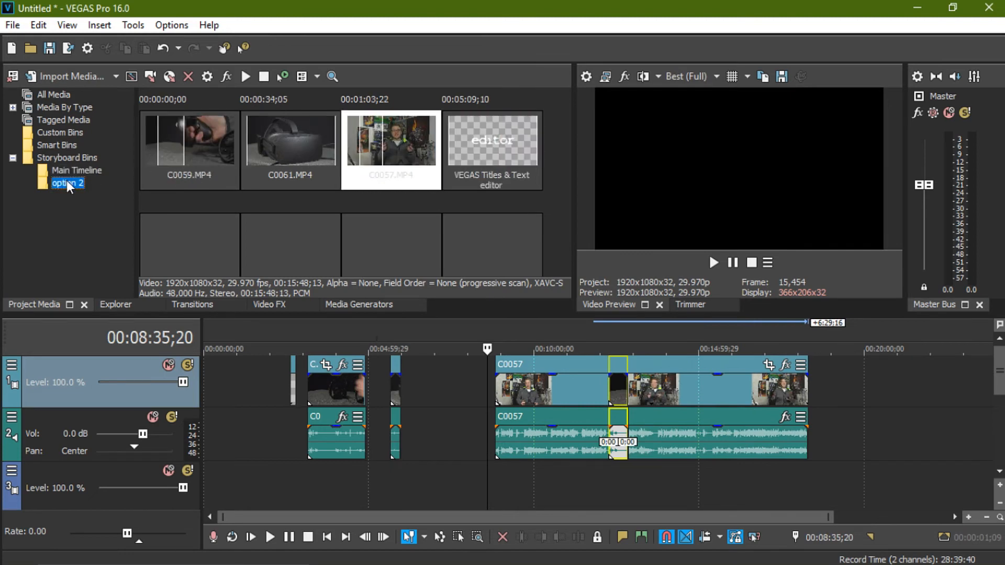
click(74, 171)
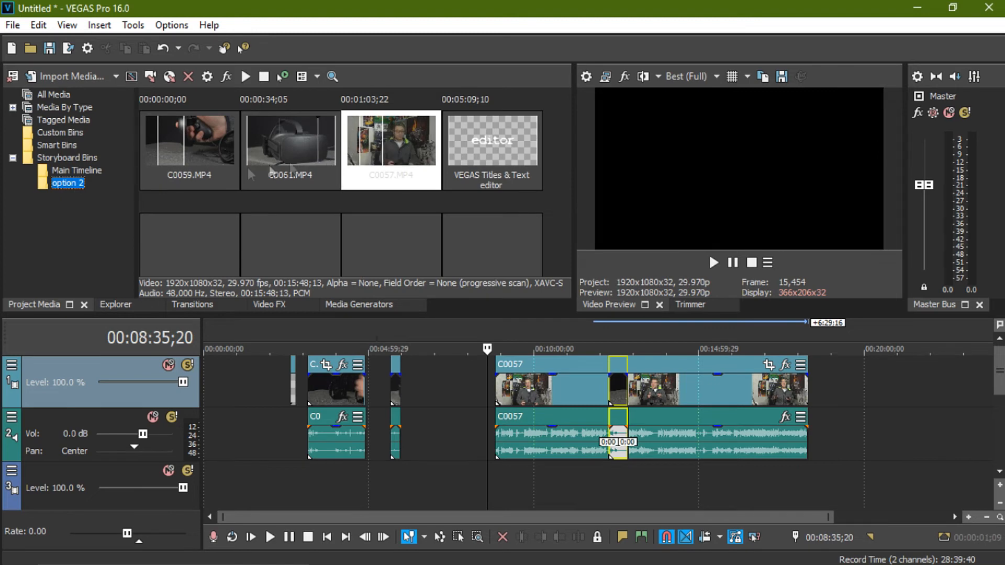
click(57, 172)
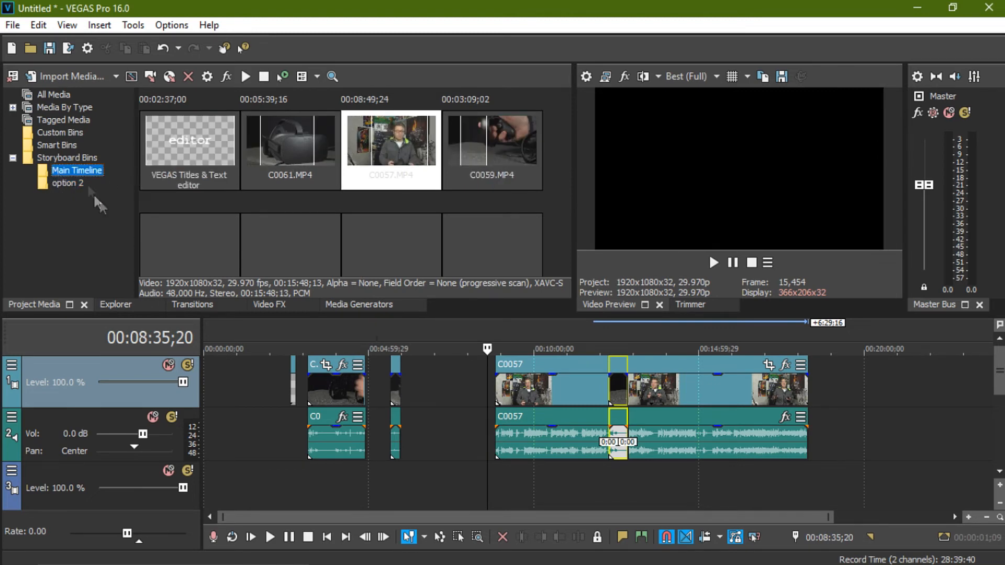
Step: Move the short added C0059 clip ahead of C0057 on the timeline, and reposition C0057 to start at 00:09:11;10
drag(706, 374, 814, 376)
drag(615, 363, 446, 366)
drag(685, 370, 572, 369)
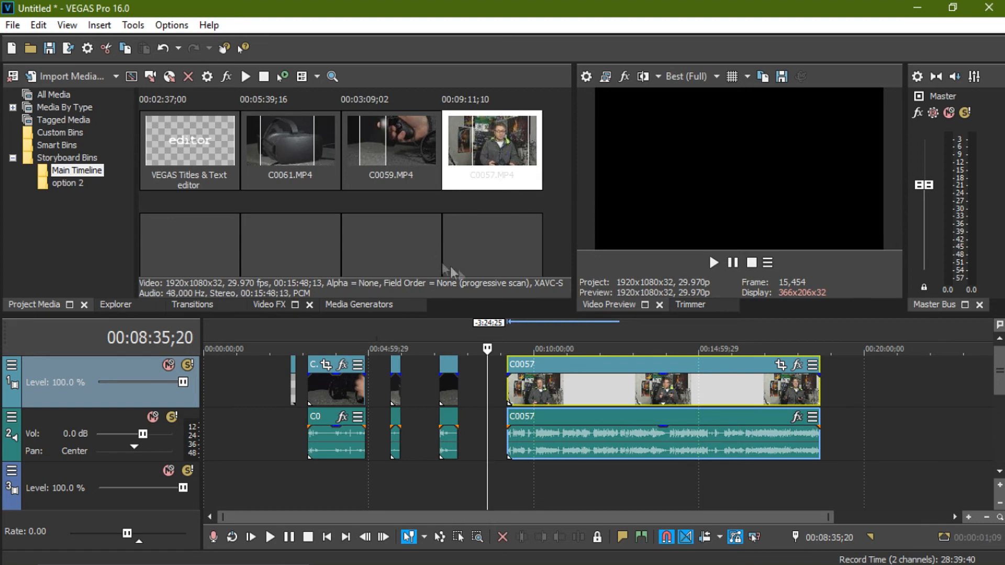
Step: Locate C0061 on the timeline through its Main Timeline thumbnail, and check the option 2 bin before returning to Main Timeline
click(230, 187)
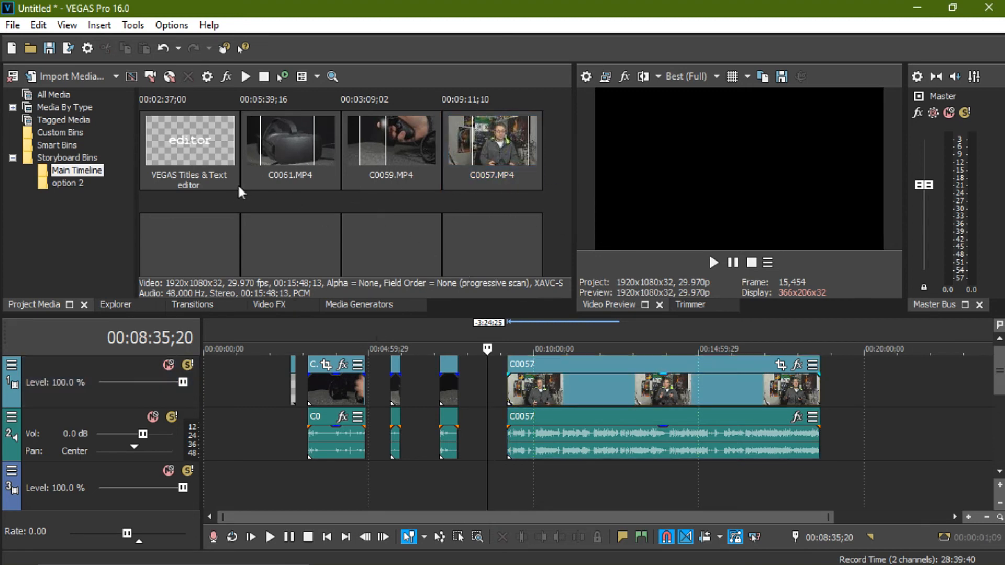
click(273, 180)
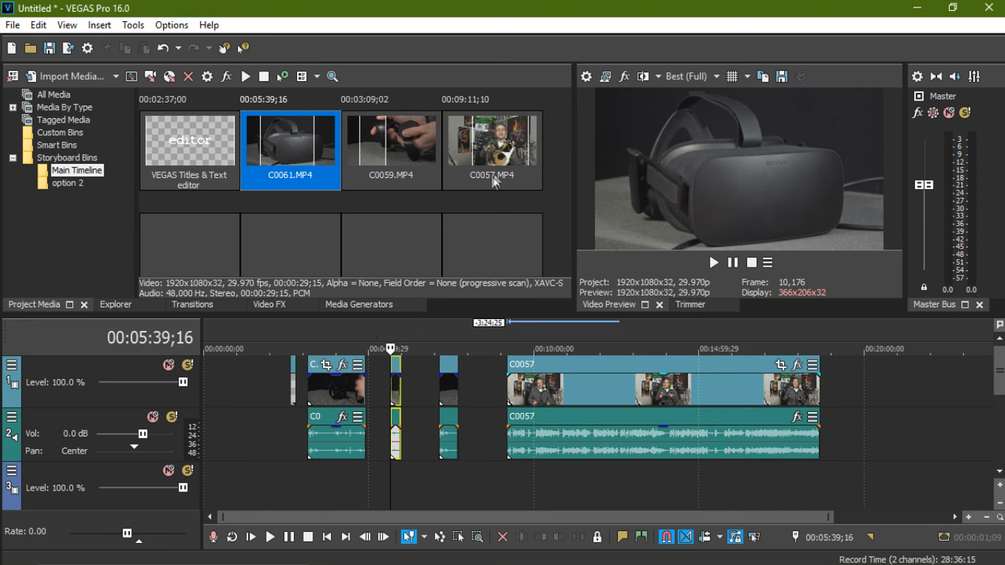
click(78, 184)
click(80, 173)
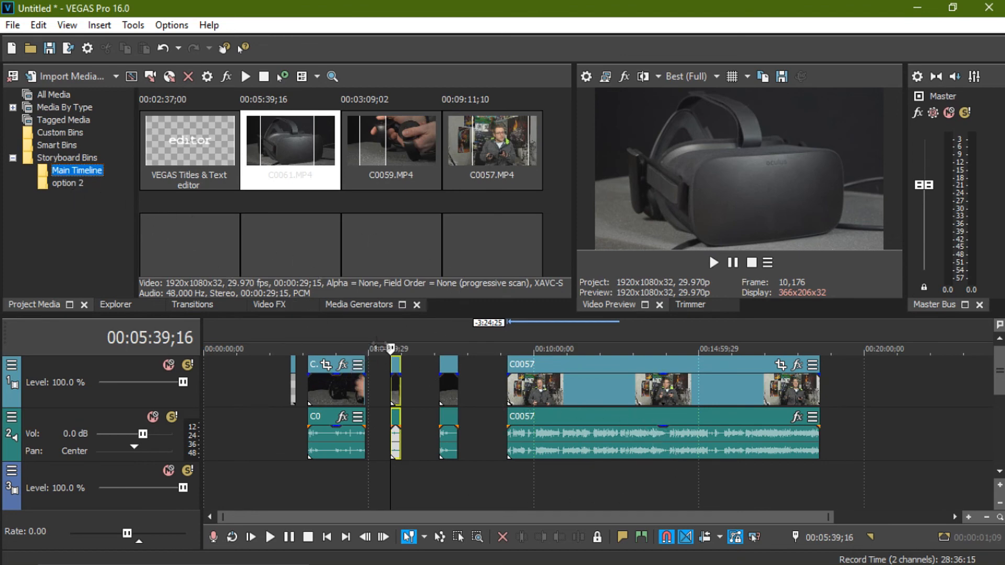
Step: Preview the timeline at 00:04:12;03 and 00:10:01;18, and select C0057 to preview it at 00:12:36;08 and 00:14:58;01
click(342, 332)
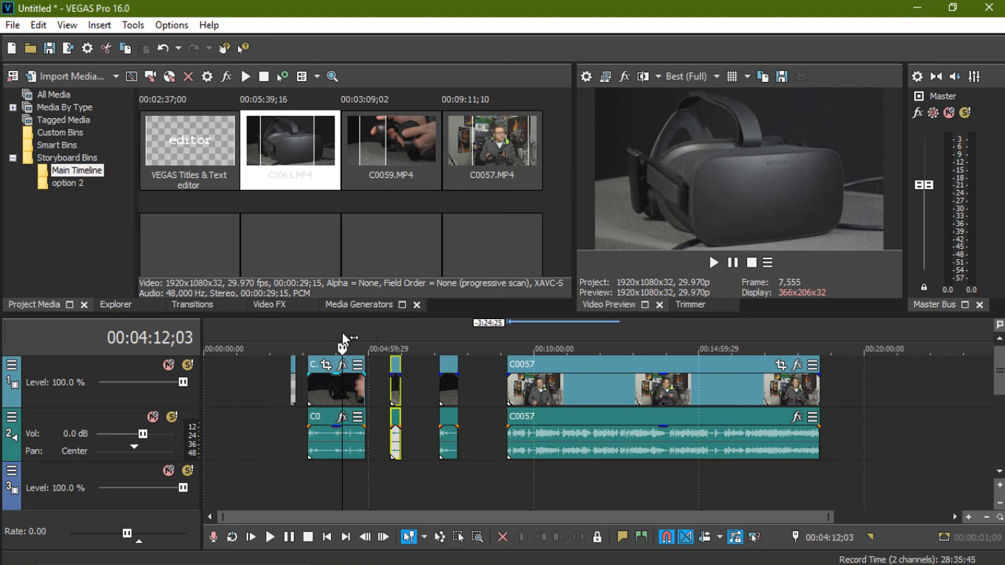
click(534, 331)
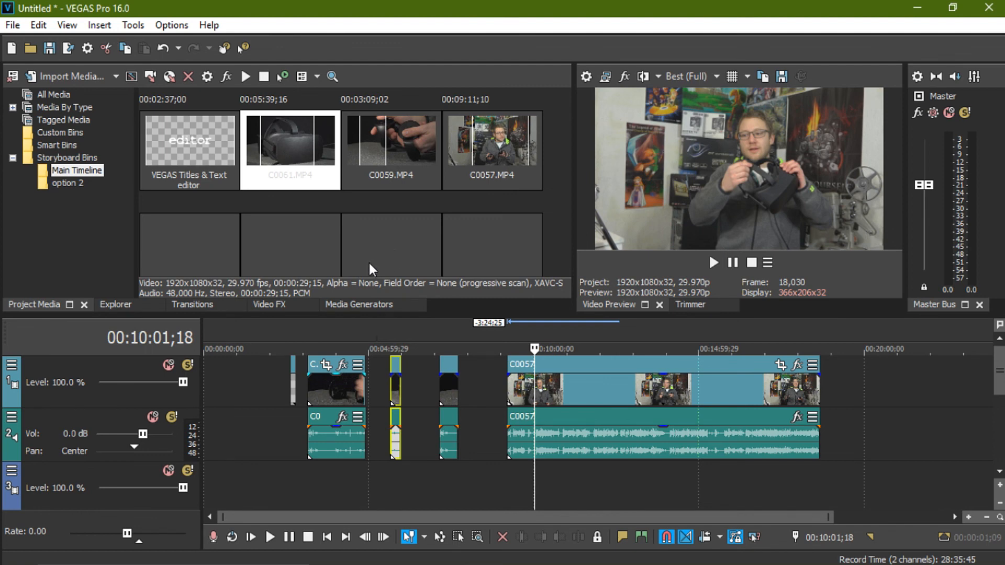
click(509, 399)
click(620, 362)
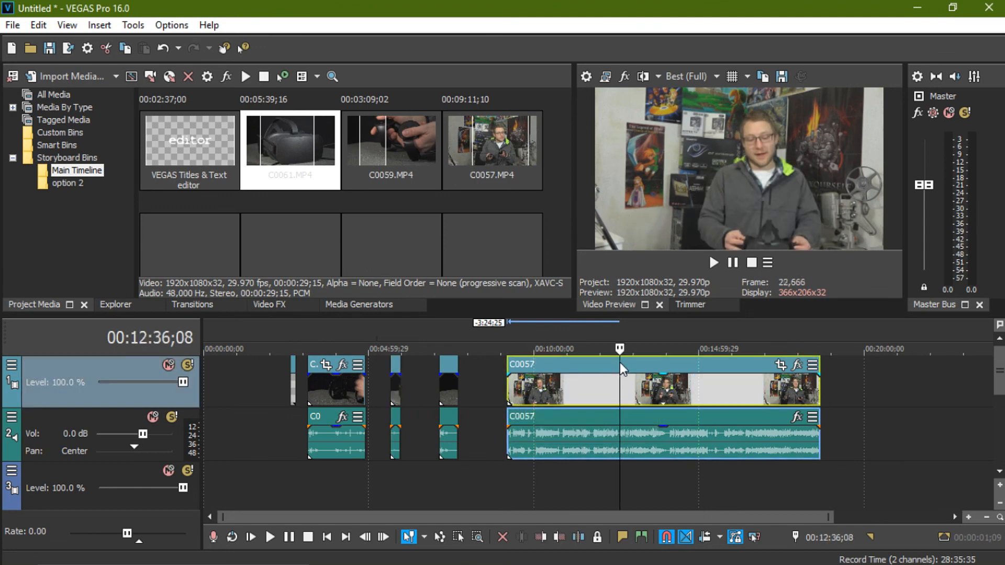
click(698, 382)
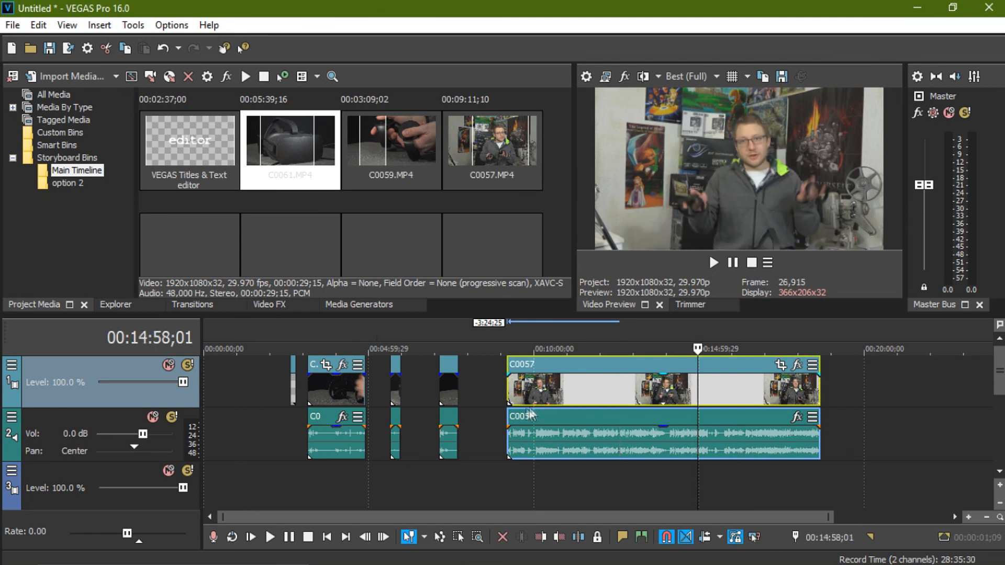